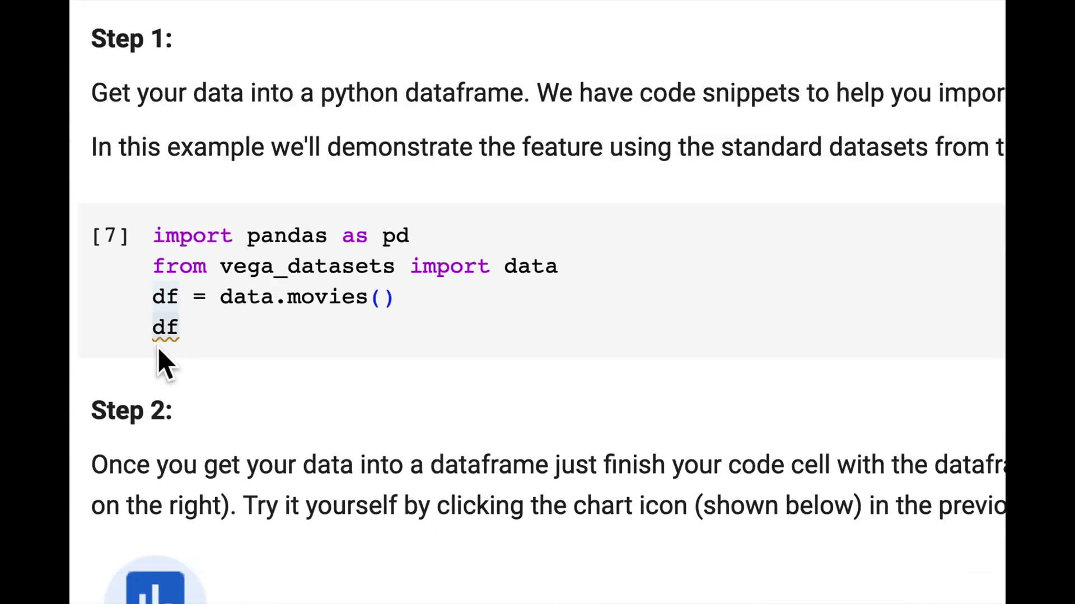
Step: Run the first cell to load the Vega movies dataset and display df as a table
click(134, 292)
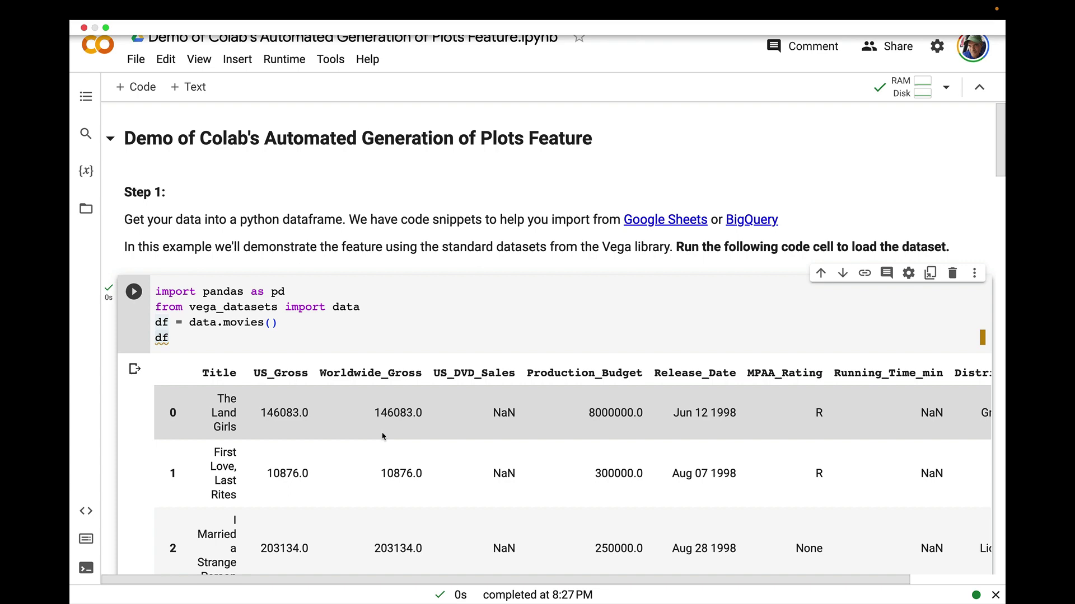
scroll(495, 438, down, 1)
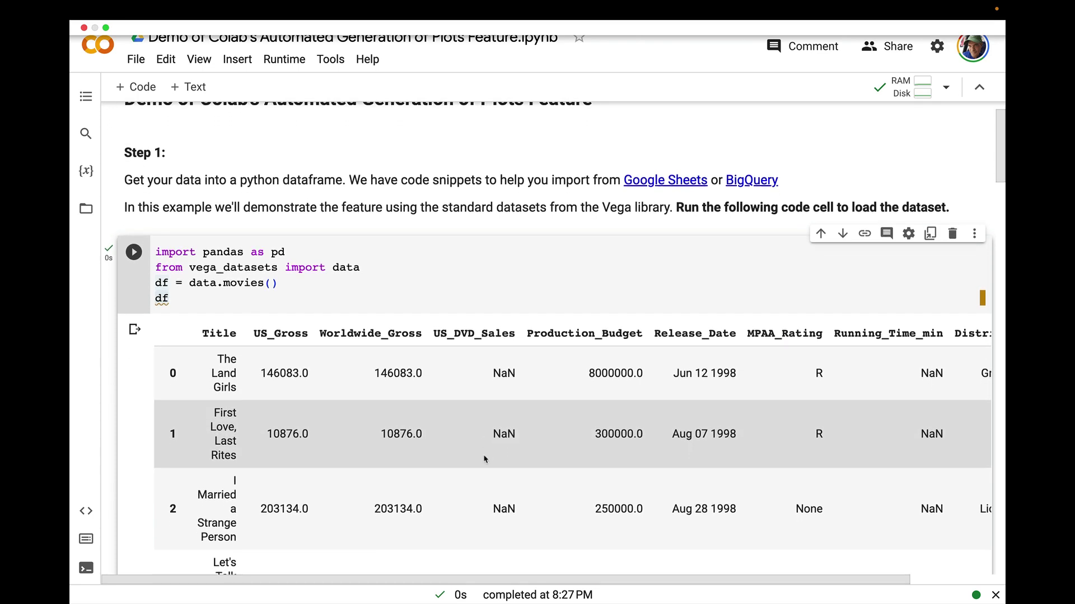
scroll(485, 456, down, 3)
scroll(485, 460, down, 1)
scroll(485, 459, down, 5)
scroll(484, 460, down, 2)
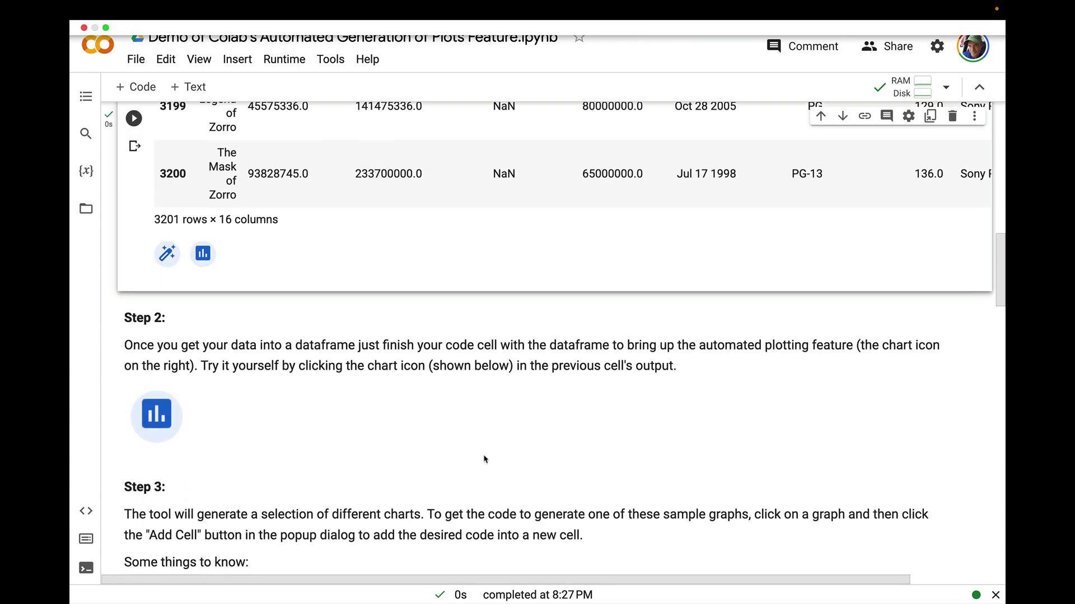
scroll(484, 459, up, 1)
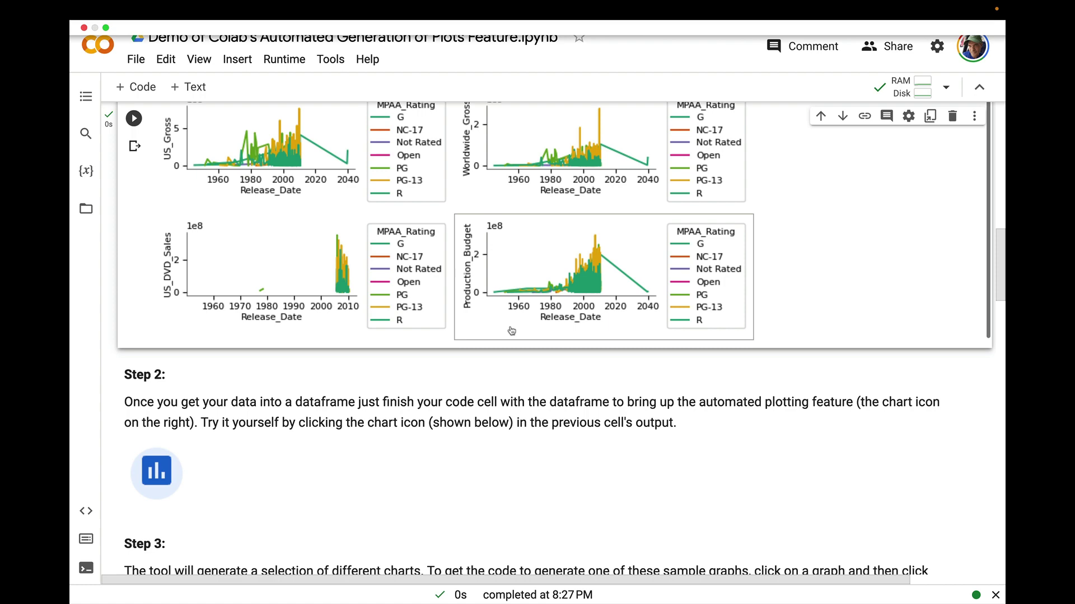
scroll(511, 331, up, 3)
scroll(511, 330, up, 3)
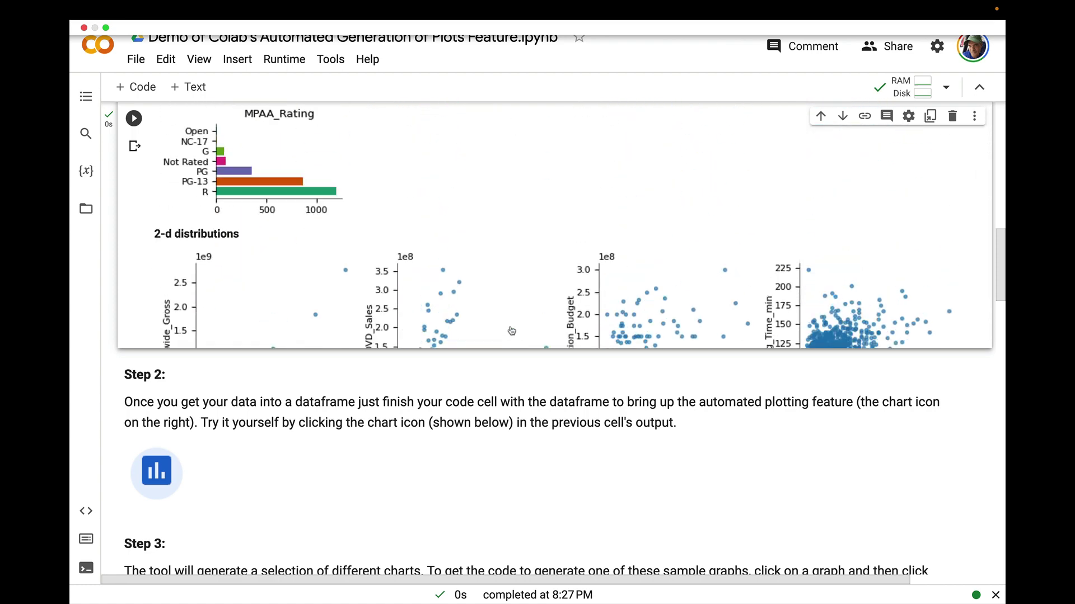
scroll(511, 331, up, 3)
scroll(512, 331, up, 3)
scroll(512, 332, up, 2)
scroll(511, 331, down, 1)
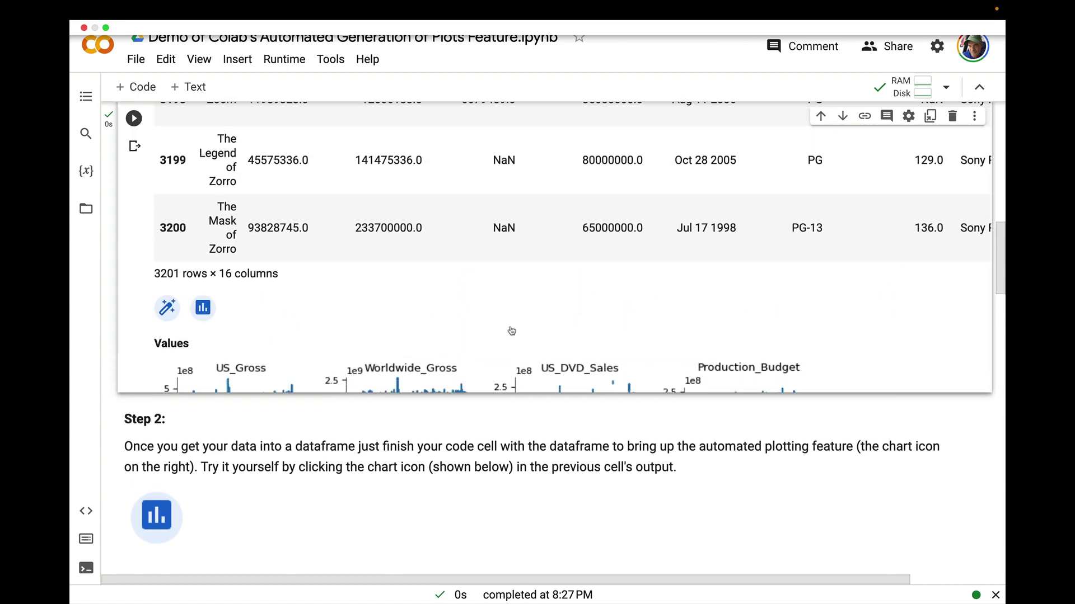
scroll(511, 331, down, 3)
scroll(511, 331, down, 2)
scroll(511, 330, down, 1)
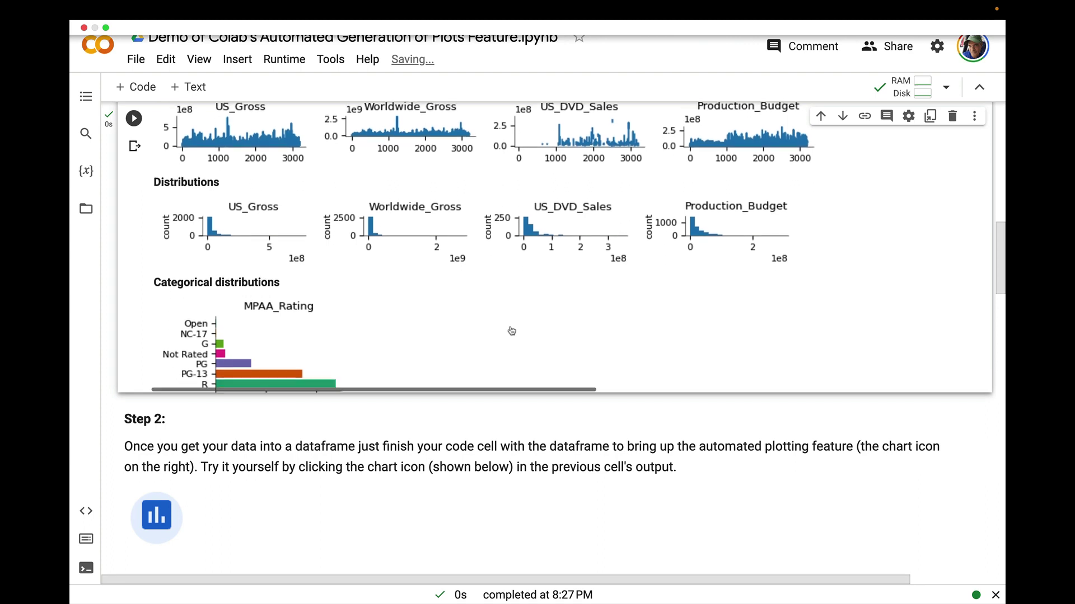
scroll(512, 332, down, 2)
scroll(511, 331, down, 2)
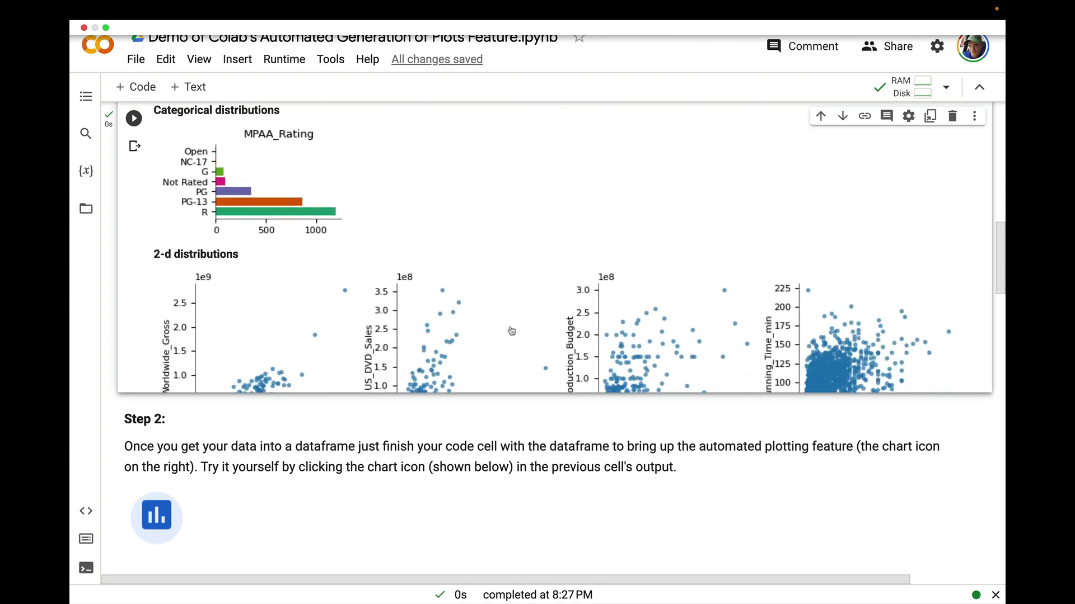
scroll(511, 331, down, 1)
scroll(511, 331, down, 2)
scroll(511, 331, down, 1)
scroll(512, 331, down, 2)
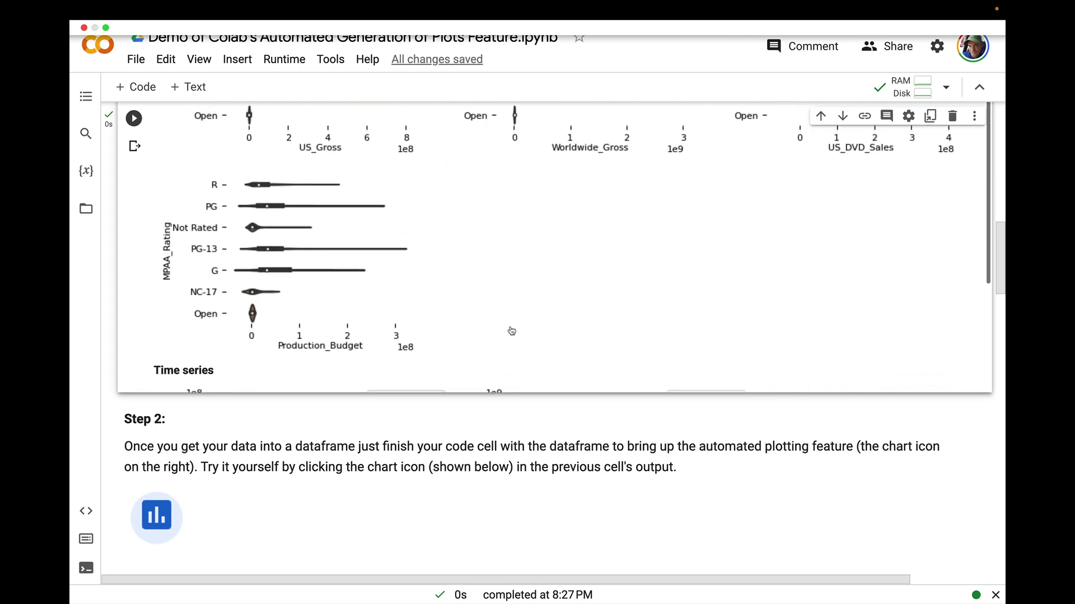
scroll(511, 331, down, 2)
scroll(512, 331, down, 2)
scroll(511, 331, down, 1)
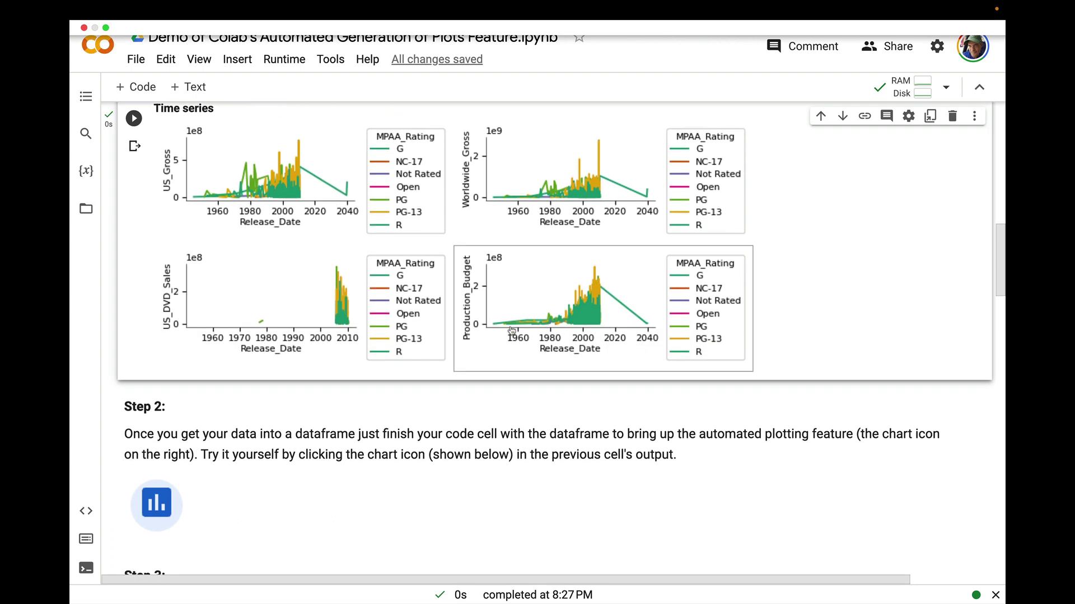
scroll(512, 331, up, 1)
scroll(512, 331, up, 2)
scroll(512, 330, up, 2)
scroll(512, 332, up, 2)
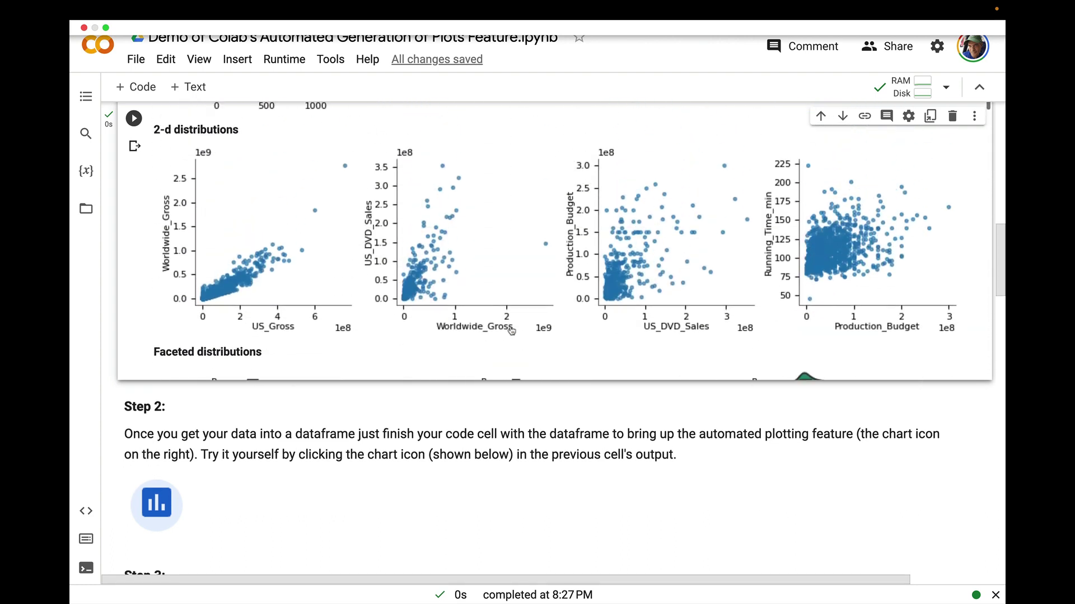
scroll(511, 331, up, 2)
scroll(511, 331, up, 2)
scroll(511, 331, up, 1)
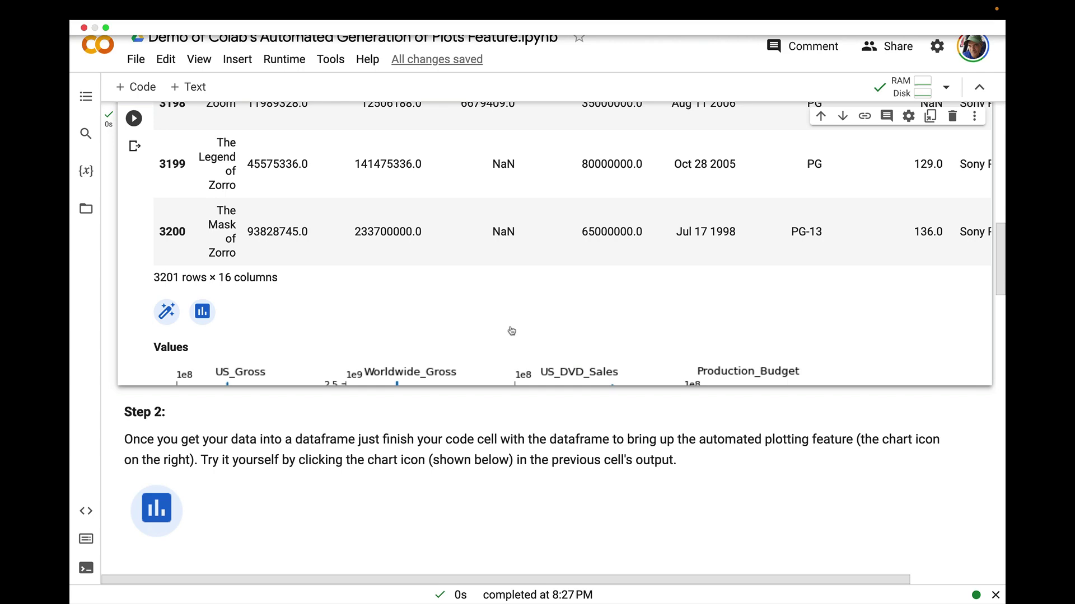
scroll(512, 331, down, 1)
scroll(511, 331, down, 2)
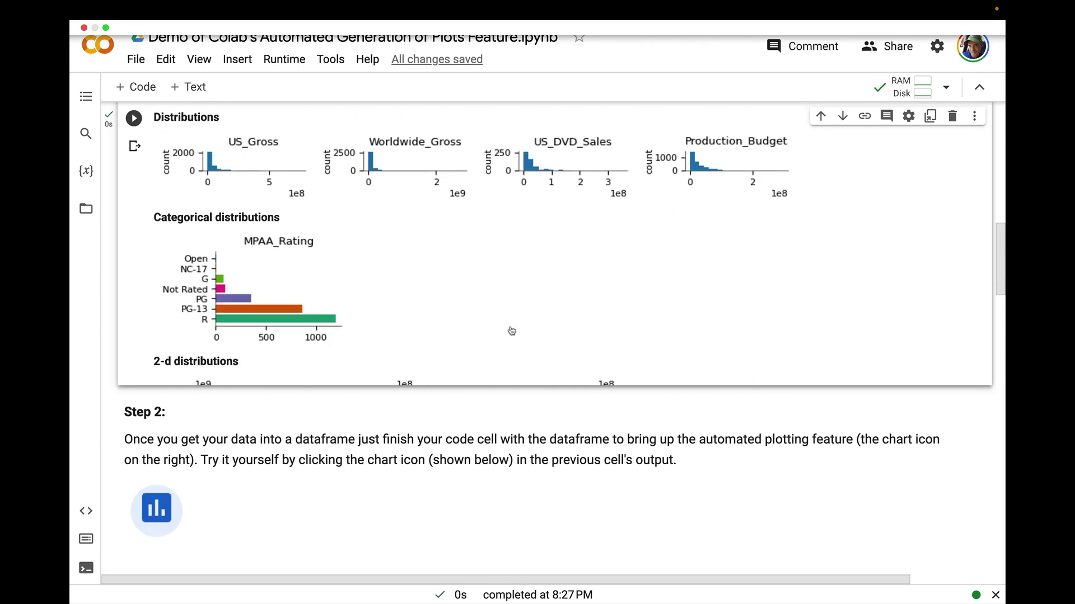
Step: Insert the MPAA_Rating bar chart code as a new cell and run it
click(257, 287)
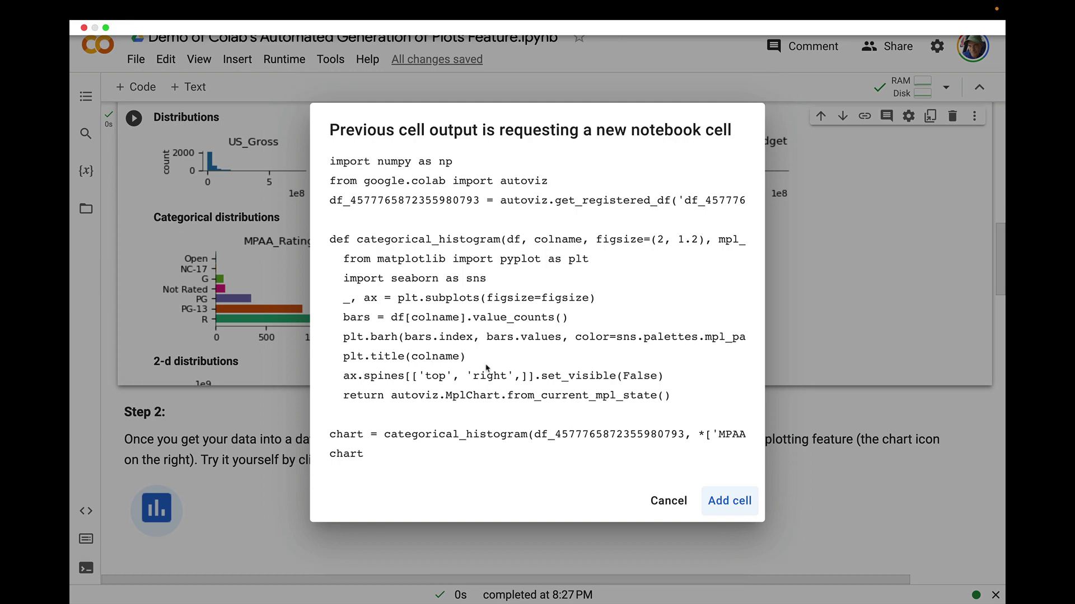
click(729, 501)
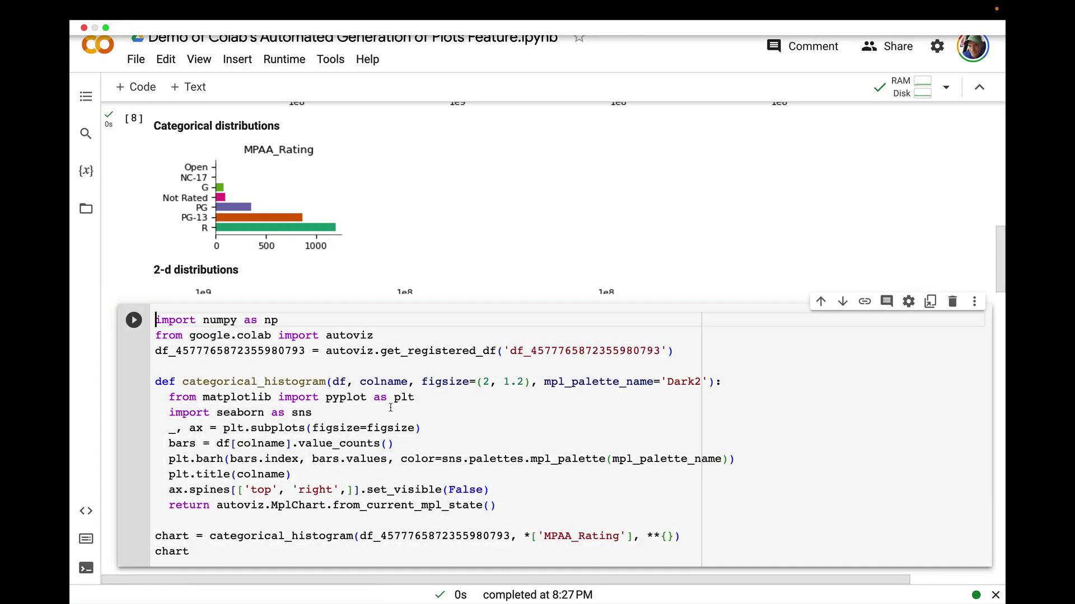
scroll(391, 409, down, 3)
click(135, 215)
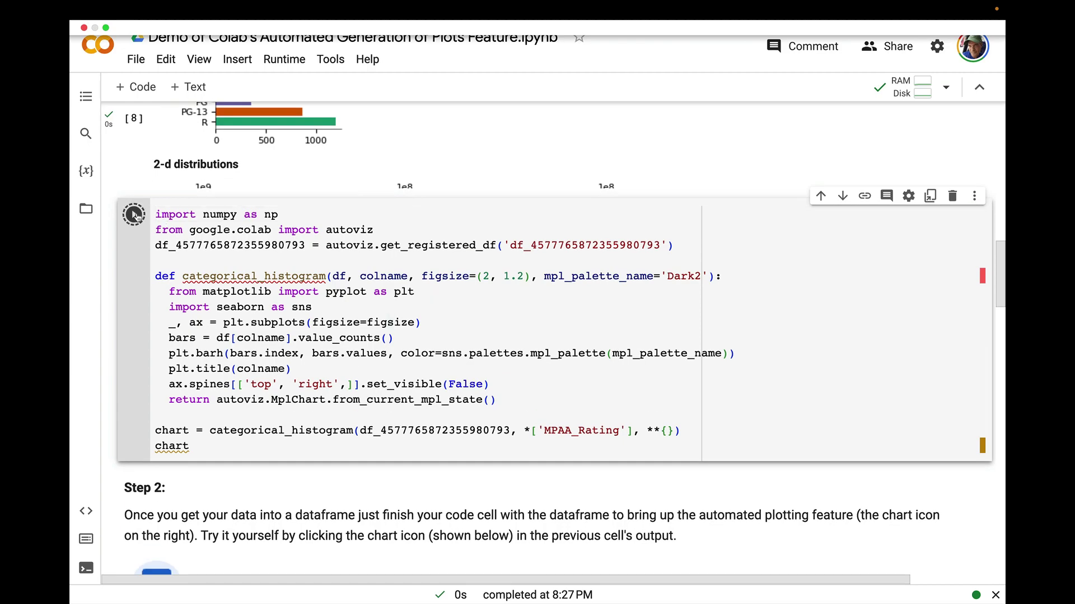
scroll(470, 426, down, 1)
scroll(469, 426, down, 5)
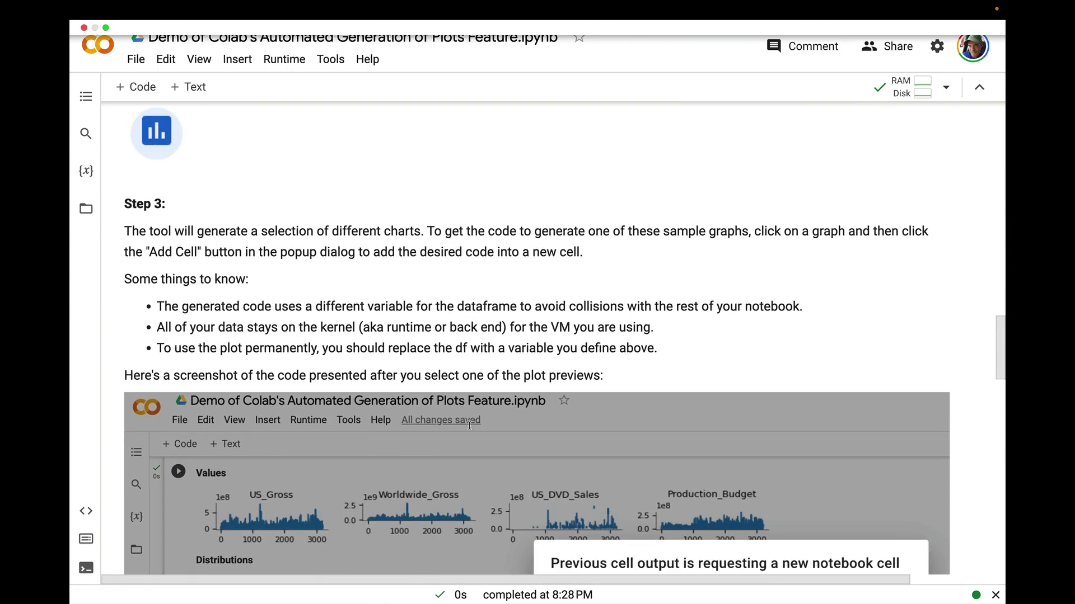
scroll(469, 425, down, 5)
scroll(469, 426, down, 4)
scroll(469, 426, down, 2)
scroll(469, 429, down, 8)
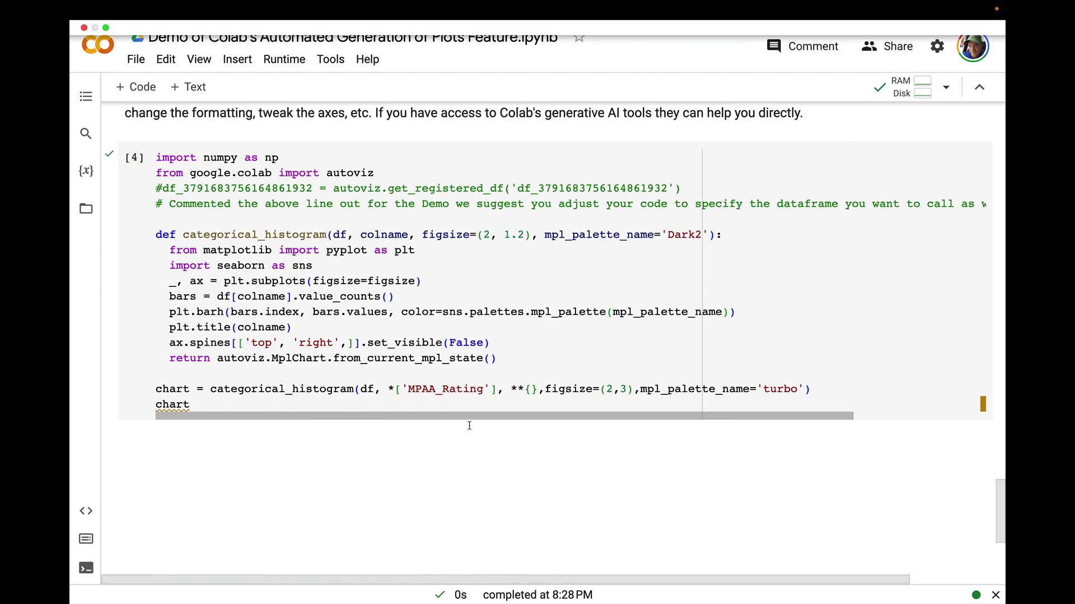
scroll(469, 428, down, 2)
Step: Run cell [4] with figsize=(2,3) and the 'turbo' palette to render the taller chart
click(135, 149)
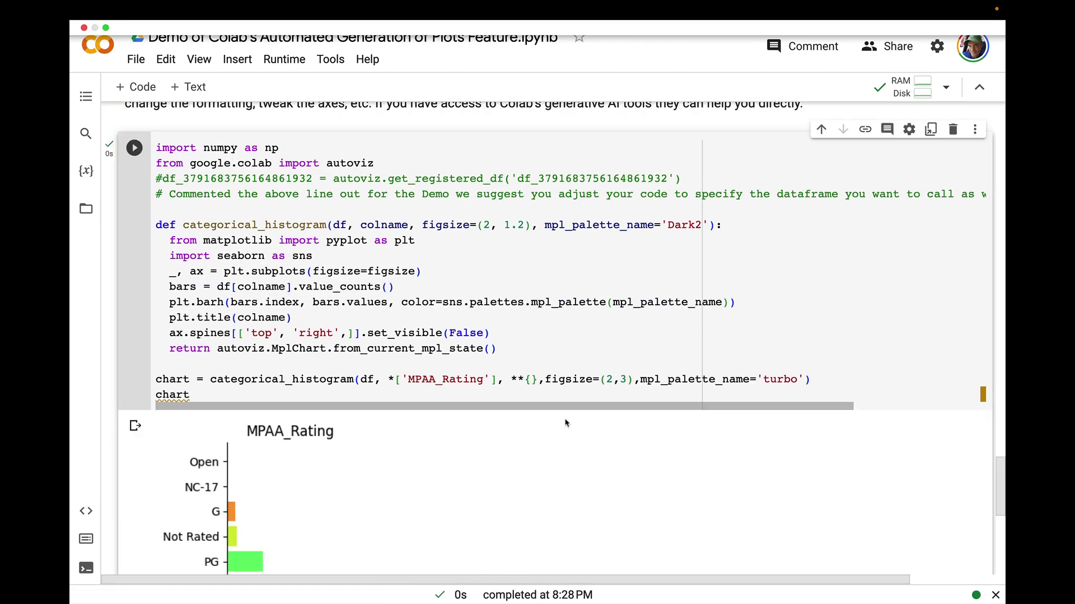
scroll(566, 422, down, 3)
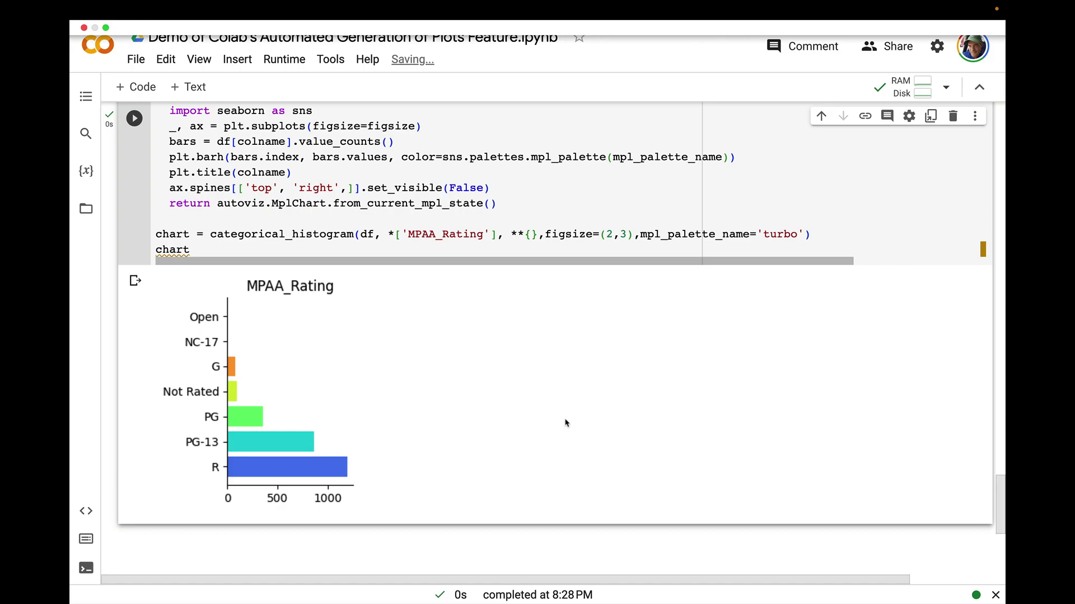
scroll(565, 423, up, 10)
scroll(565, 422, up, 5)
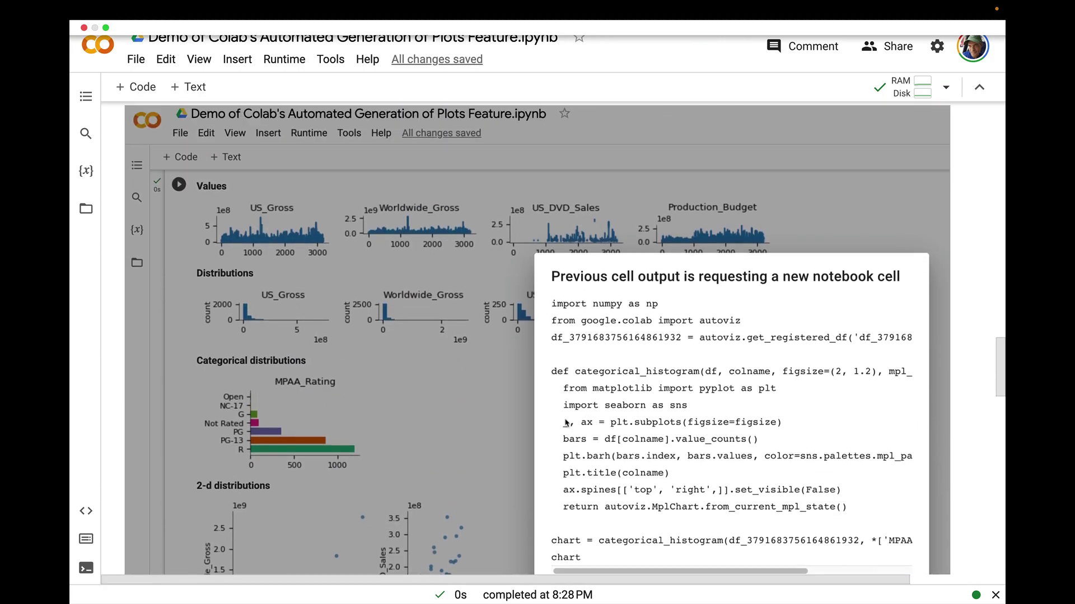
scroll(565, 423, up, 3)
scroll(565, 423, up, 10)
scroll(564, 424, up, 5)
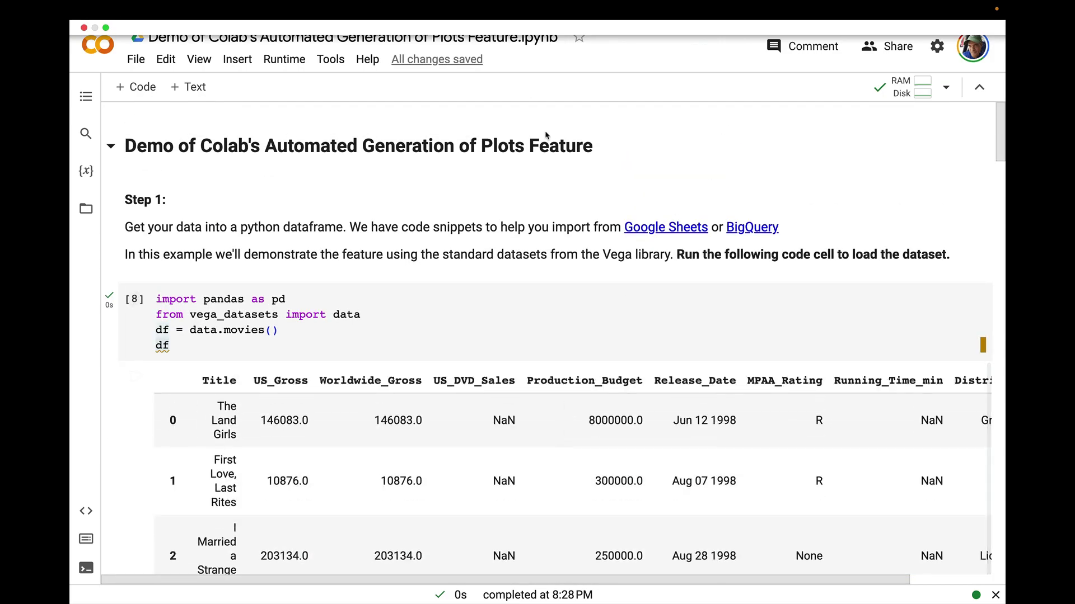